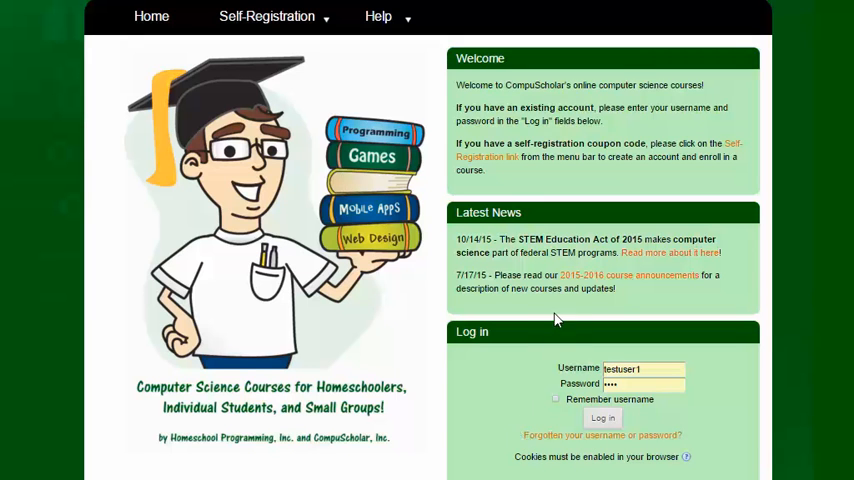
Sign in with the entered username and password to reach My Home.
{"action": "left_click", "coordinate": [604, 424]}
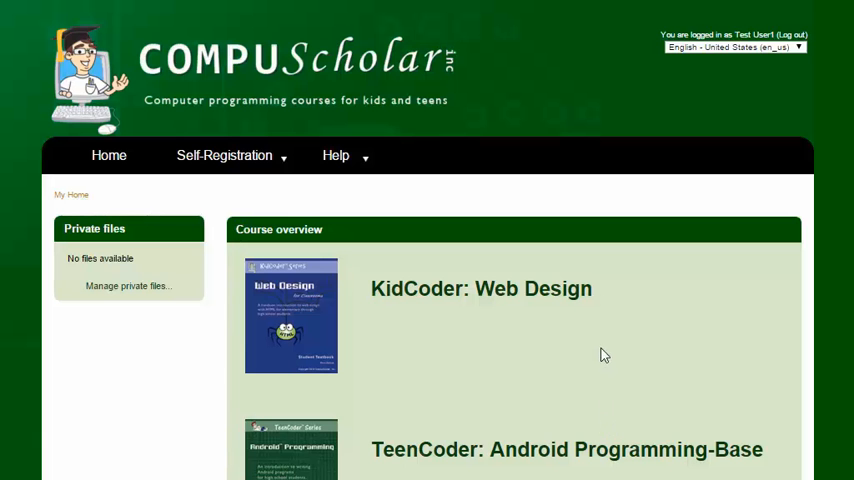
{"action": "scroll", "coordinate": [601, 352], "scroll_direction": "down", "scroll_amount": 1}
{"action": "scroll", "coordinate": [604, 316], "scroll_direction": "down", "scroll_amount": 1}
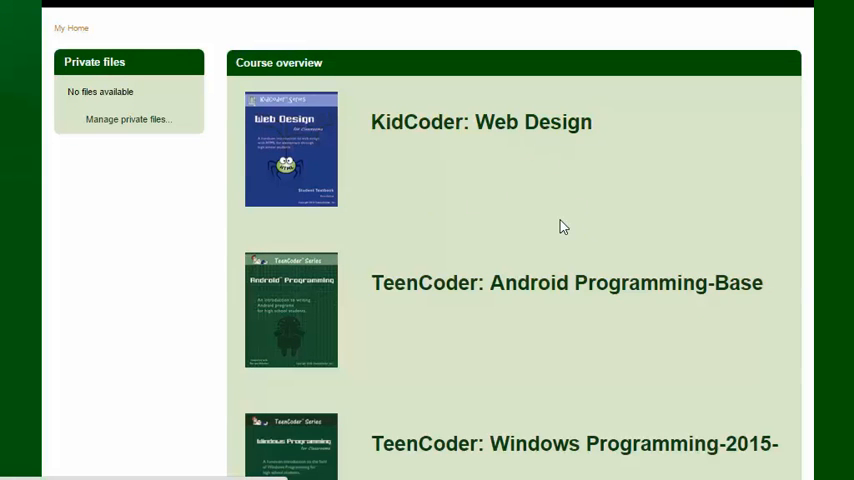
{"action": "scroll", "coordinate": [562, 227], "scroll_direction": "up", "scroll_amount": 1}
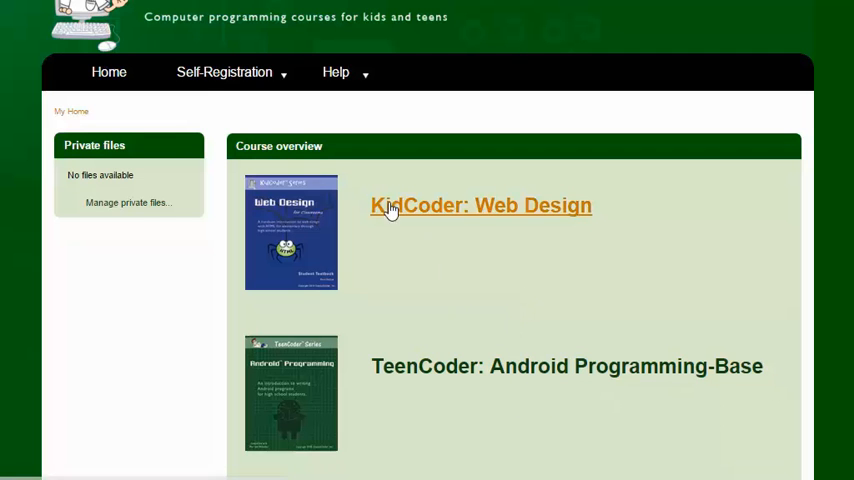
Enter the KidCoder: Web Design course and look at its gradebook from the Teacher Menu.
{"action": "left_click", "coordinate": [490, 208]}
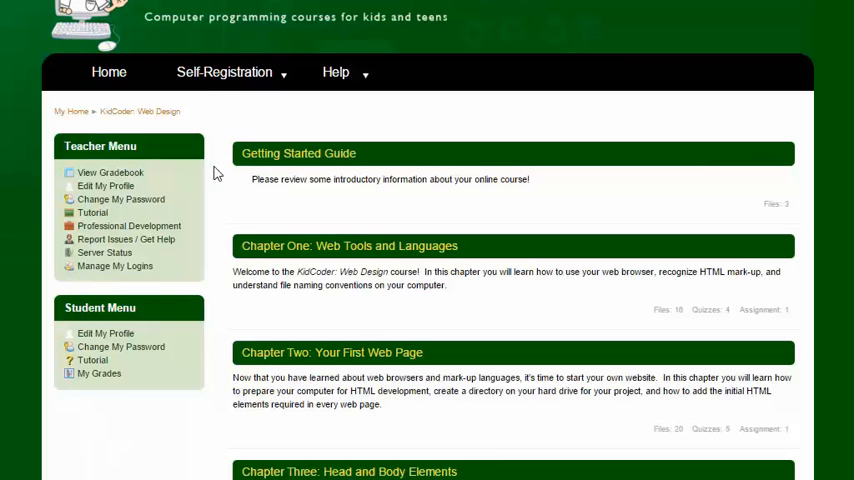
{"action": "left_click", "coordinate": [145, 176]}
{"action": "left_click", "coordinate": [158, 234]}
{"action": "scroll", "coordinate": [251, 221], "scroll_direction": "down", "scroll_amount": 5}
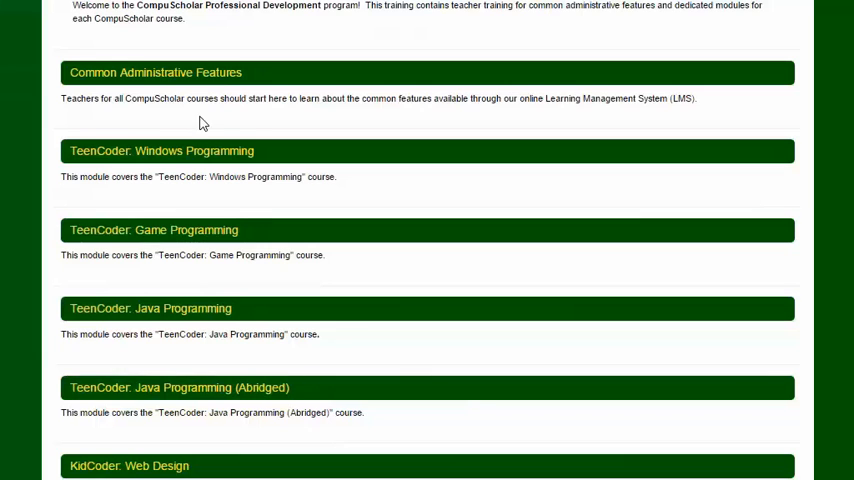
{"action": "scroll", "coordinate": [200, 128], "scroll_direction": "down", "scroll_amount": 2}
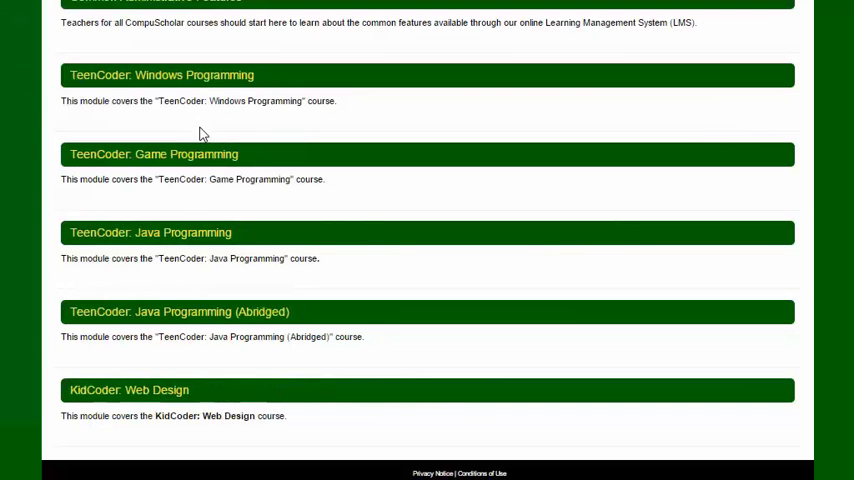
{"action": "left_click", "coordinate": [163, 392]}
{"action": "scroll", "coordinate": [380, 326], "scroll_direction": "down", "scroll_amount": 2}
{"action": "scroll", "coordinate": [380, 326], "scroll_direction": "down", "scroll_amount": 5}
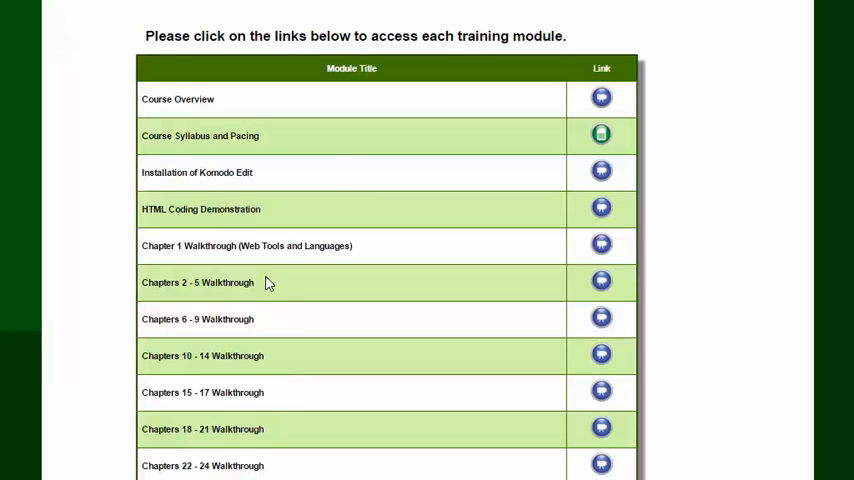
{"action": "scroll", "coordinate": [267, 282], "scroll_direction": "down", "scroll_amount": 2}
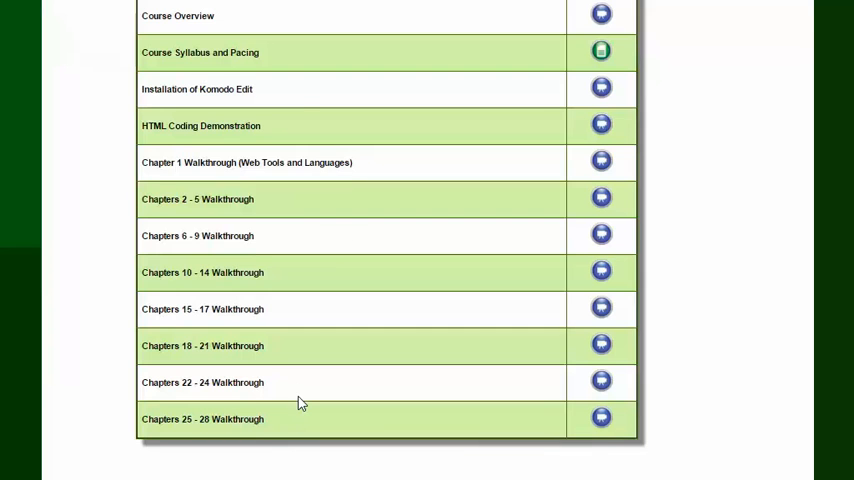
{"action": "scroll", "coordinate": [299, 402], "scroll_direction": "up", "scroll_amount": 4}
{"action": "scroll", "coordinate": [300, 402], "scroll_direction": "up", "scroll_amount": 2}
{"action": "scroll", "coordinate": [299, 402], "scroll_direction": "up", "scroll_amount": 2}
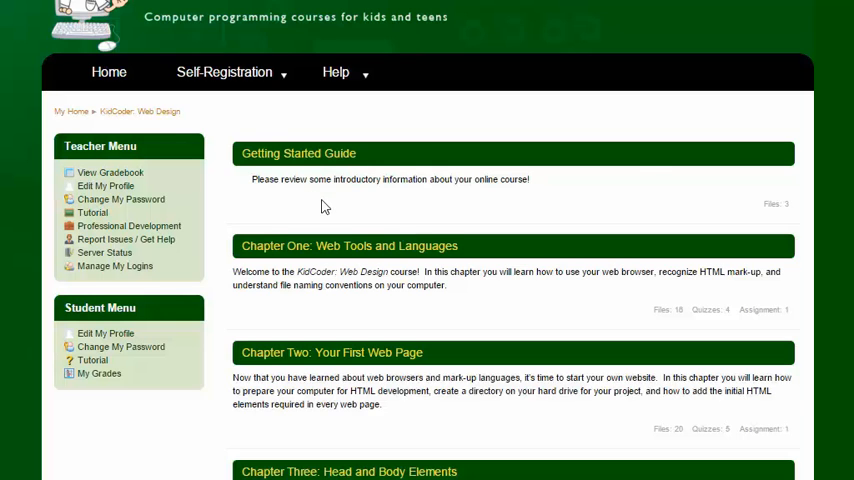
{"action": "scroll", "coordinate": [324, 205], "scroll_direction": "down", "scroll_amount": 2}
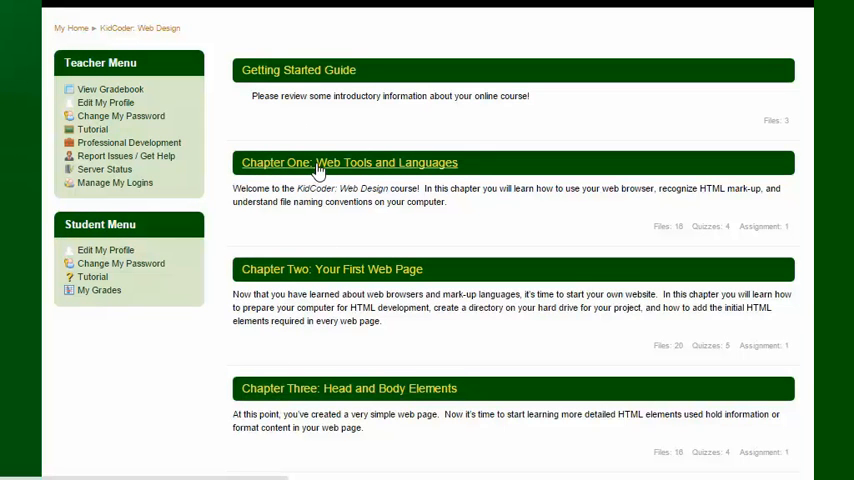
Expand Chapter Two: Your First Web Page to show Lesson One's resources.
{"action": "left_click", "coordinate": [323, 270]}
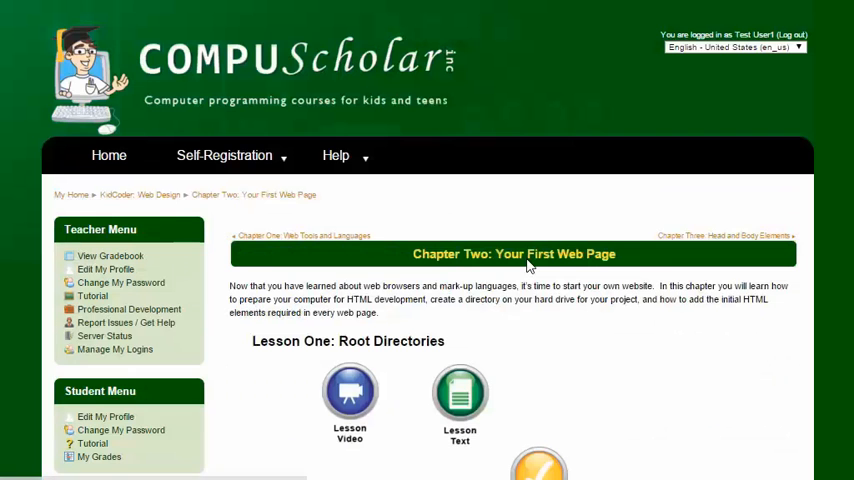
{"action": "scroll", "coordinate": [530, 266], "scroll_direction": "down", "scroll_amount": 3}
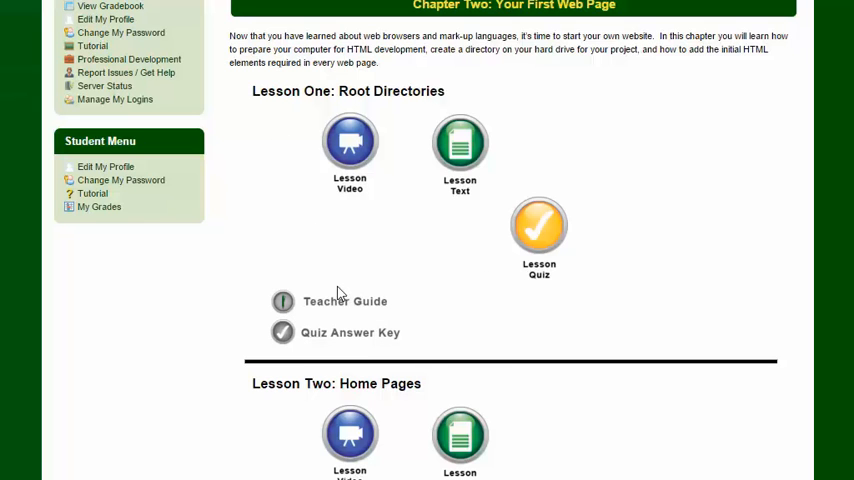
{"action": "left_click", "coordinate": [352, 153]}
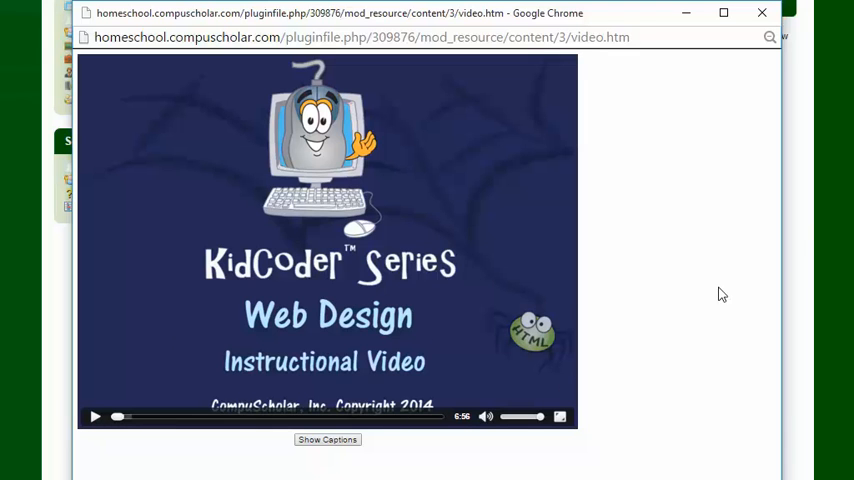
{"action": "left_click", "coordinate": [765, 20]}
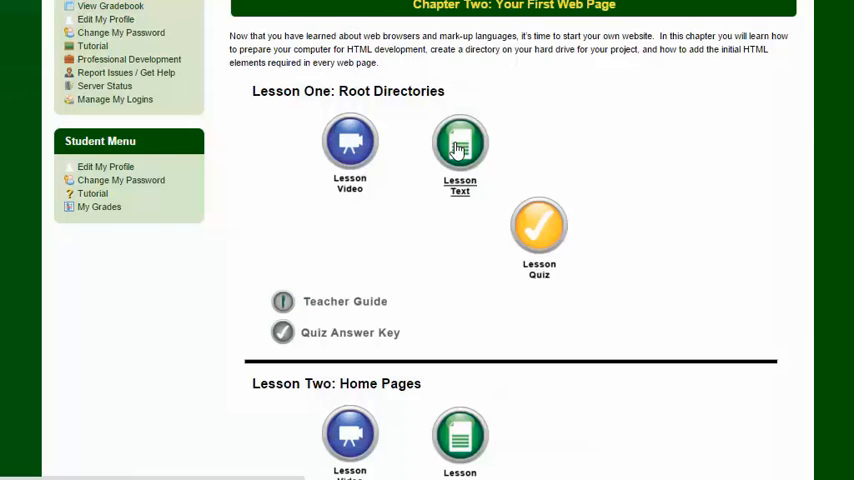
Read the Lesson One: Root Directories text, then close its window.
{"action": "left_click", "coordinate": [458, 149]}
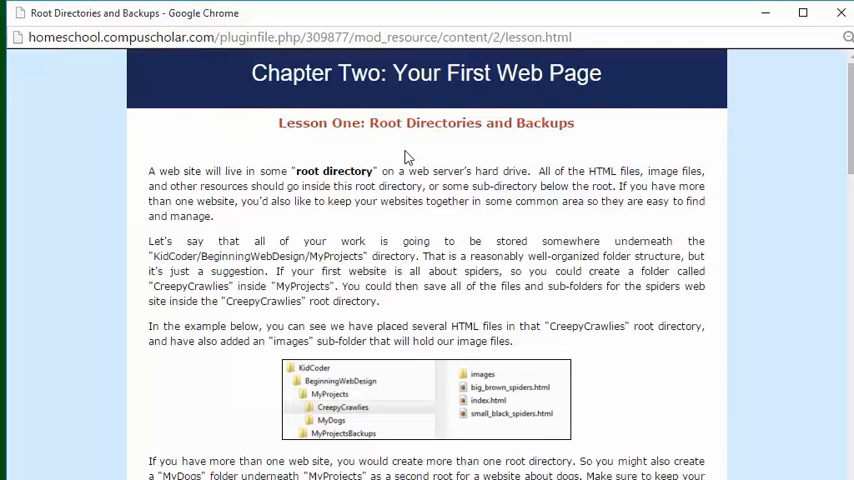
{"action": "scroll", "coordinate": [407, 157], "scroll_direction": "down", "scroll_amount": 3}
{"action": "scroll", "coordinate": [405, 157], "scroll_direction": "down", "scroll_amount": 2}
{"action": "scroll", "coordinate": [404, 160], "scroll_direction": "down", "scroll_amount": 2}
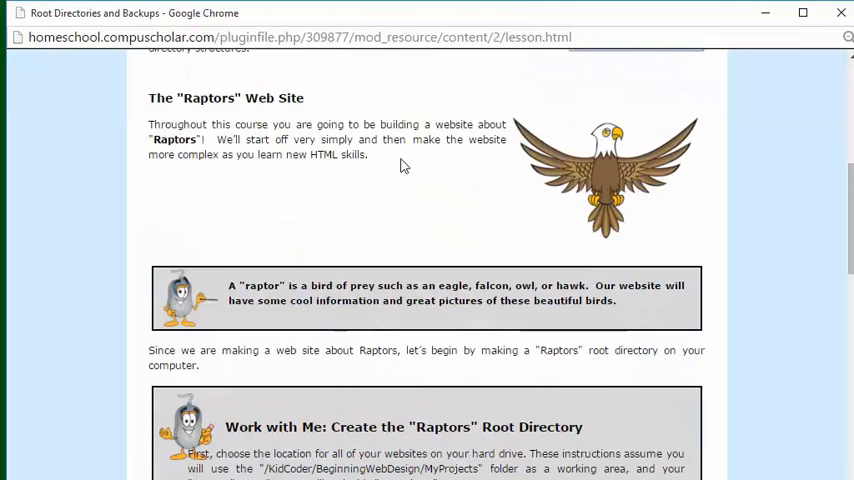
{"action": "scroll", "coordinate": [404, 166], "scroll_direction": "down", "scroll_amount": 2}
{"action": "scroll", "coordinate": [404, 166], "scroll_direction": "down", "scroll_amount": 2}
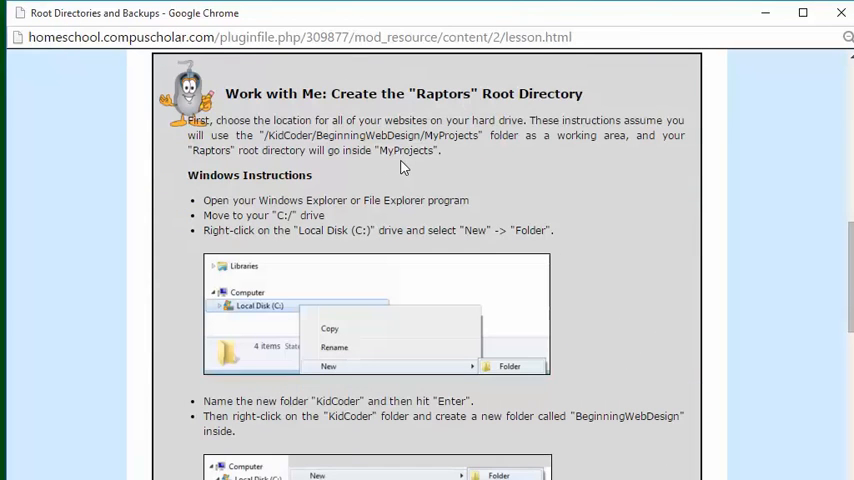
{"action": "scroll", "coordinate": [404, 168], "scroll_direction": "down", "scroll_amount": 1}
{"action": "scroll", "coordinate": [402, 166], "scroll_direction": "down", "scroll_amount": 3}
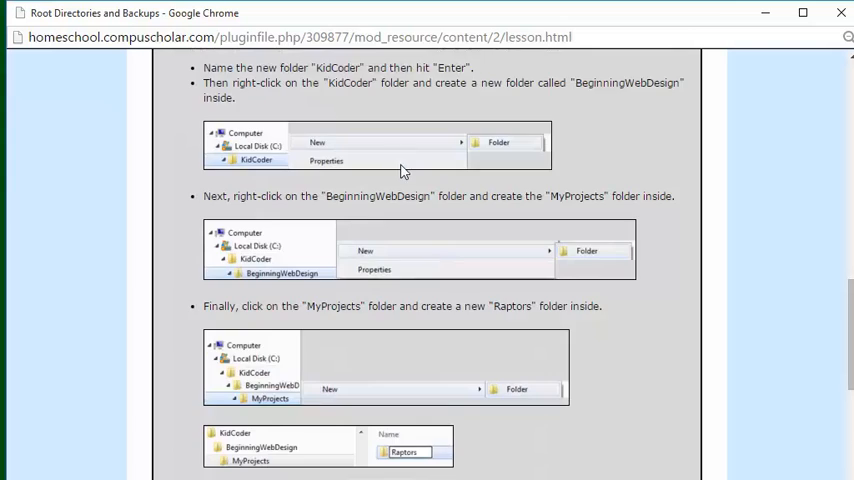
{"action": "scroll", "coordinate": [402, 171], "scroll_direction": "down", "scroll_amount": 2}
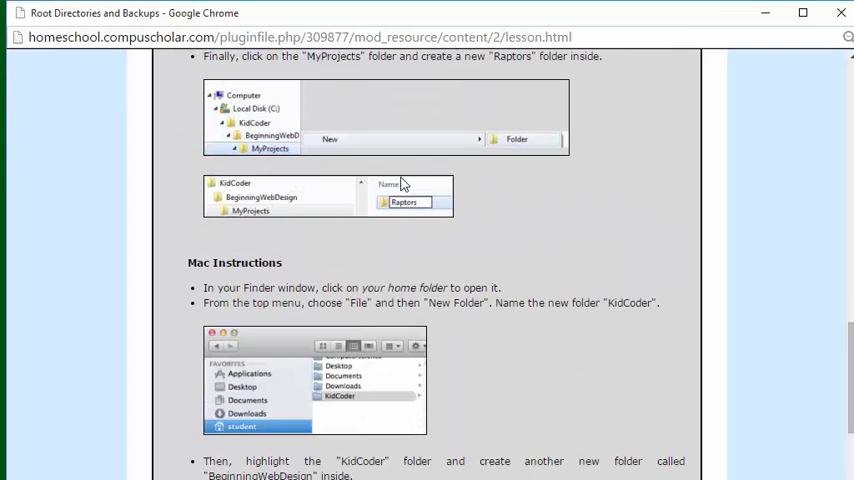
{"action": "left_click", "coordinate": [840, 13]}
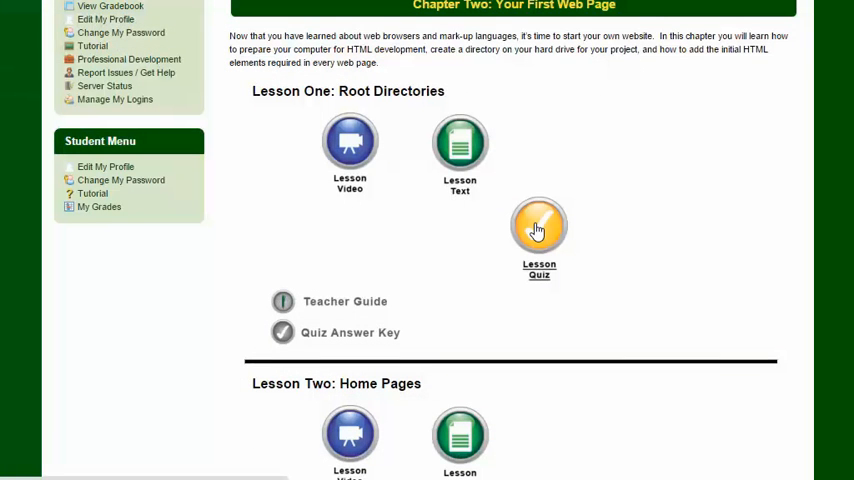
Preview the Lesson 1 quiz questions and return to the Chapter Two page via the breadcrumb.
{"action": "left_click", "coordinate": [537, 230]}
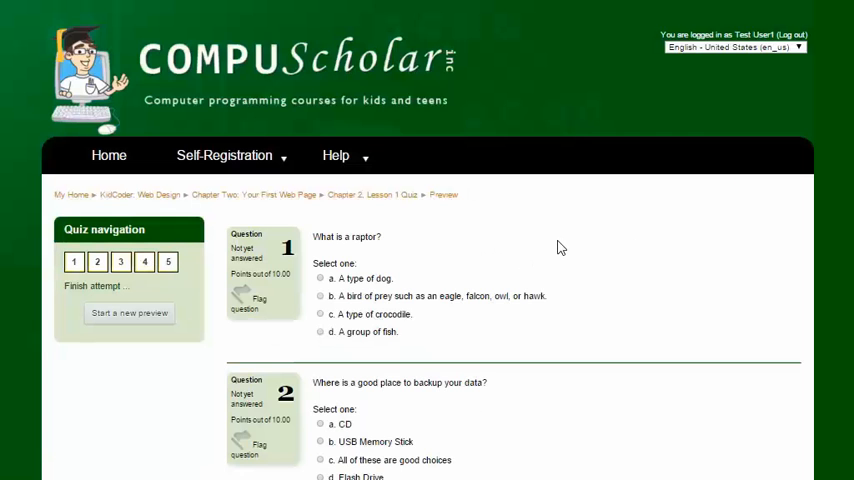
{"action": "scroll", "coordinate": [561, 248], "scroll_direction": "down", "scroll_amount": 1}
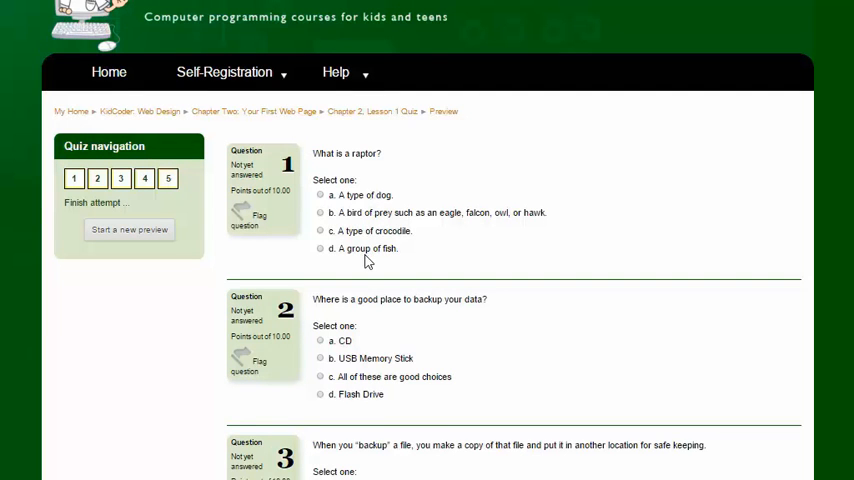
{"action": "scroll", "coordinate": [367, 263], "scroll_direction": "down", "scroll_amount": 5}
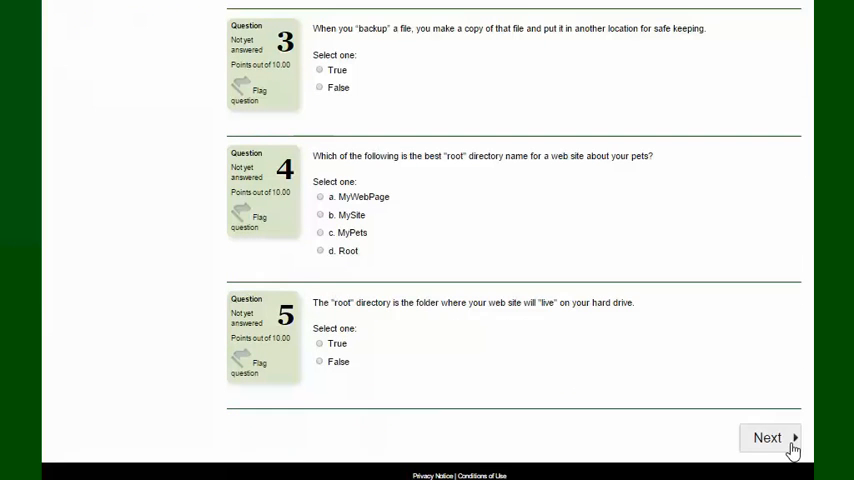
{"action": "scroll", "coordinate": [646, 438], "scroll_direction": "up", "scroll_amount": 2}
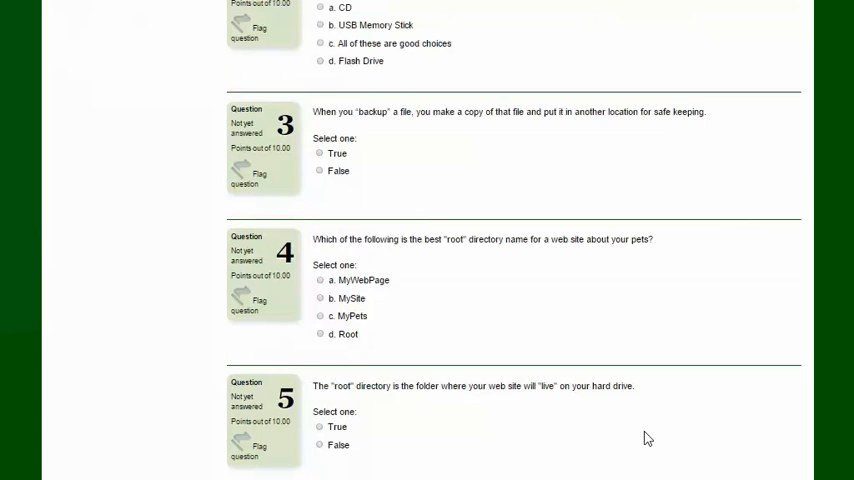
{"action": "scroll", "coordinate": [646, 438], "scroll_direction": "up", "scroll_amount": 3}
{"action": "scroll", "coordinate": [646, 438], "scroll_direction": "up", "scroll_amount": 5}
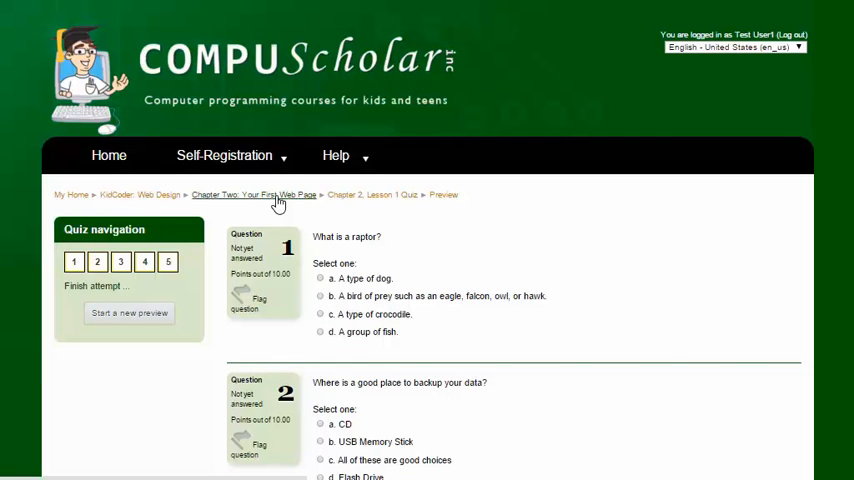
{"action": "left_click", "coordinate": [279, 202]}
{"action": "scroll", "coordinate": [511, 277], "scroll_direction": "down", "scroll_amount": 3}
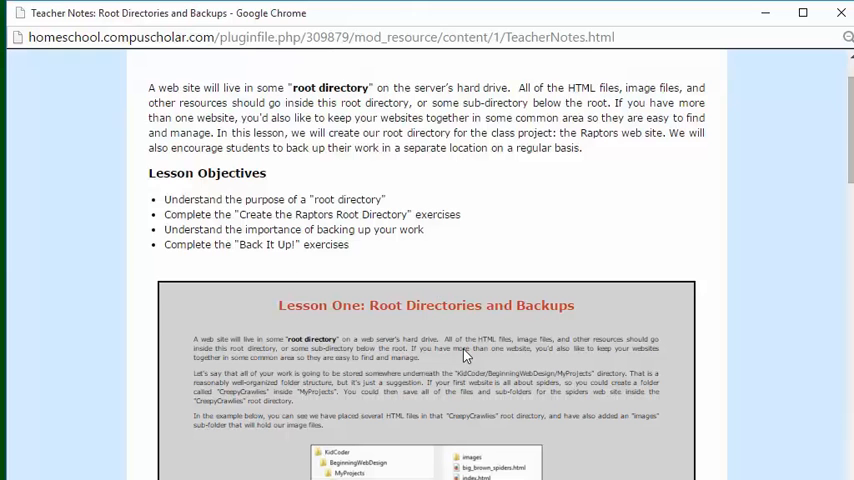
{"action": "scroll", "coordinate": [463, 304], "scroll_direction": "down", "scroll_amount": 4}
{"action": "scroll", "coordinate": [461, 301], "scroll_direction": "down", "scroll_amount": 2}
{"action": "scroll", "coordinate": [347, 276], "scroll_direction": "down", "scroll_amount": 2}
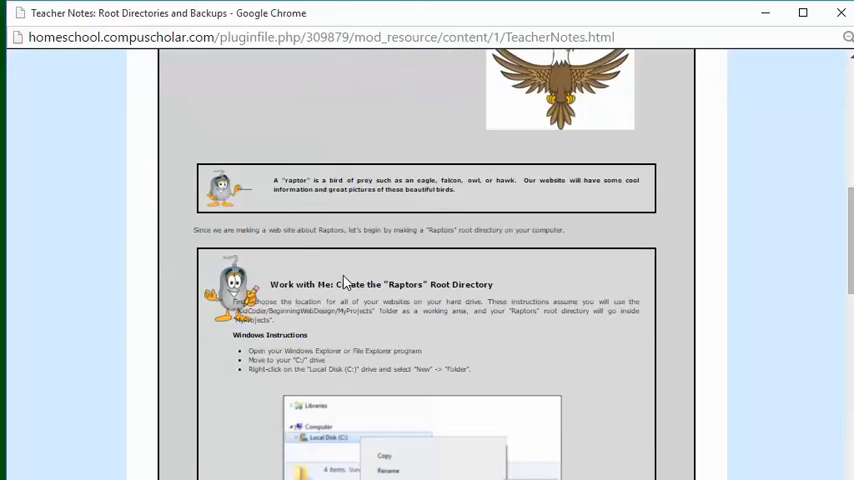
{"action": "scroll", "coordinate": [342, 277], "scroll_direction": "down", "scroll_amount": 3}
{"action": "scroll", "coordinate": [342, 277], "scroll_direction": "down", "scroll_amount": 3}
{"action": "scroll", "coordinate": [343, 280], "scroll_direction": "down", "scroll_amount": 3}
{"action": "scroll", "coordinate": [344, 284], "scroll_direction": "down", "scroll_amount": 3}
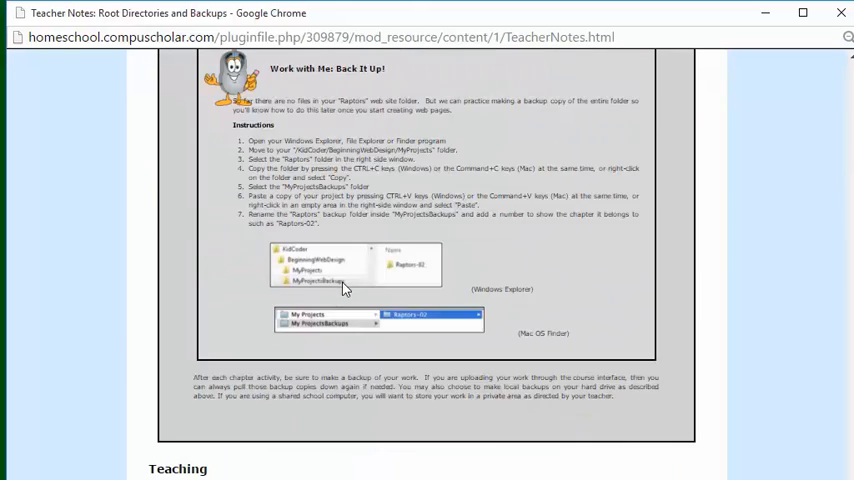
{"action": "scroll", "coordinate": [345, 289], "scroll_direction": "down", "scroll_amount": 3}
{"action": "scroll", "coordinate": [345, 289], "scroll_direction": "down", "scroll_amount": 1}
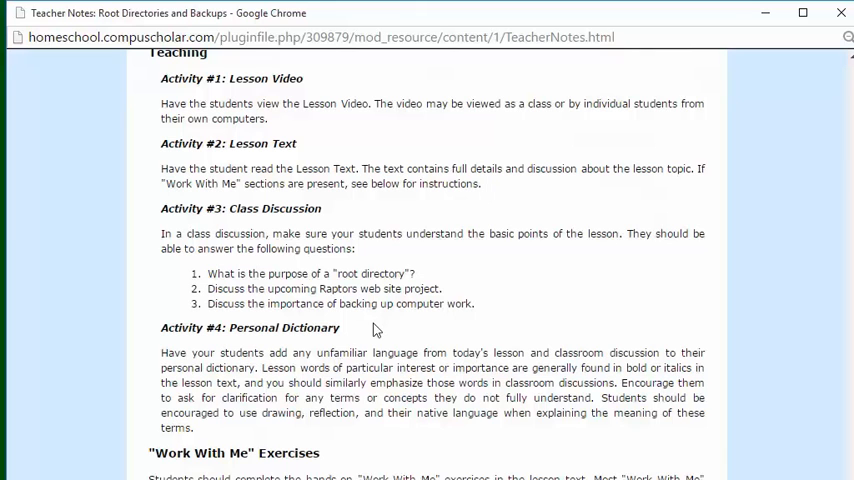
{"action": "scroll", "coordinate": [375, 330], "scroll_direction": "down", "scroll_amount": 1}
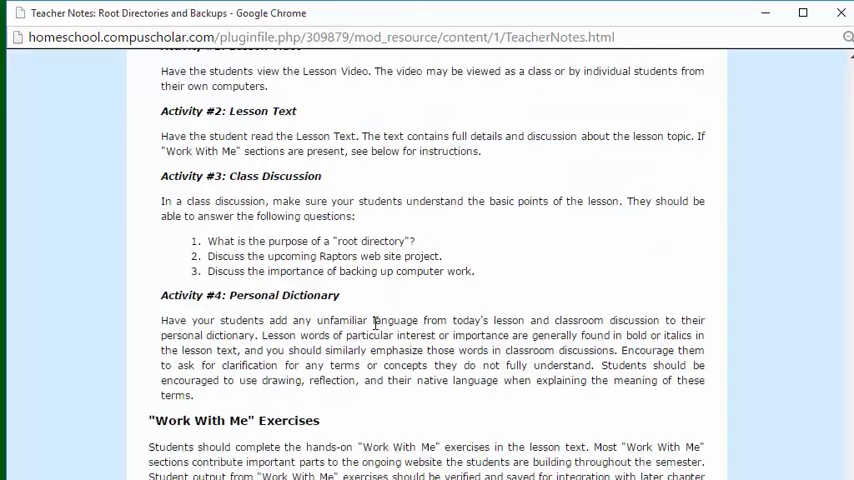
{"action": "left_click", "coordinate": [838, 14]}
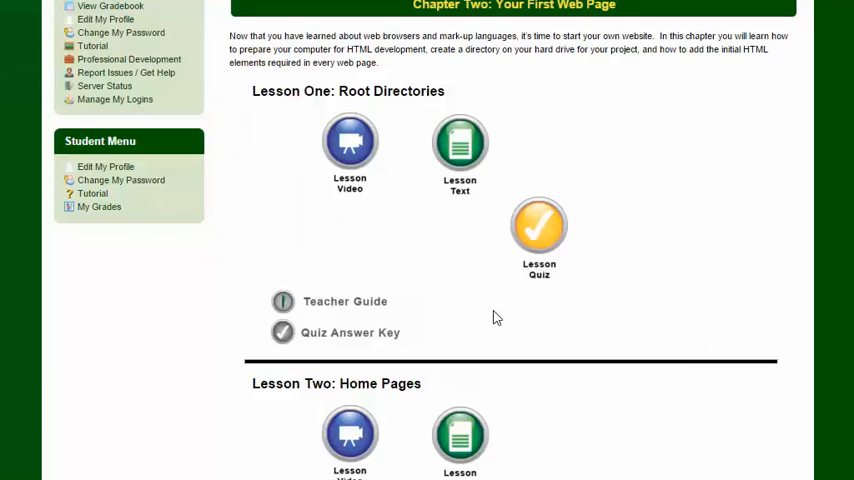
{"action": "scroll", "coordinate": [530, 268], "scroll_direction": "down", "scroll_amount": 5}
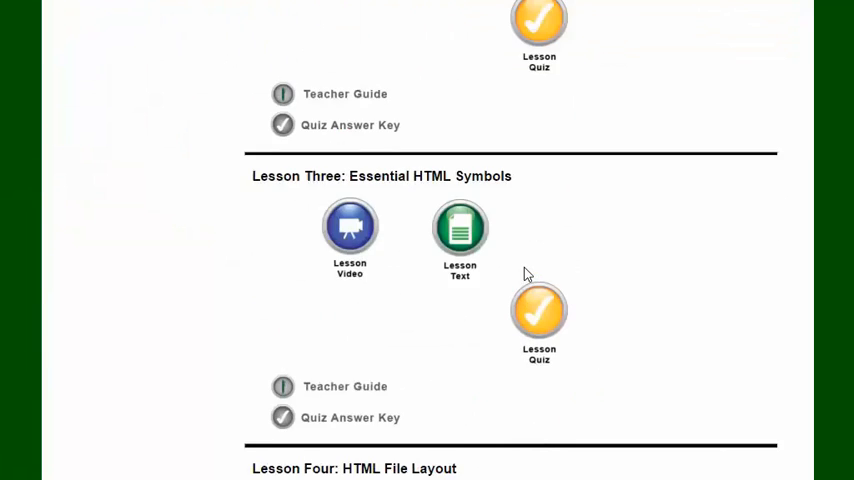
{"action": "scroll", "coordinate": [526, 276], "scroll_direction": "down", "scroll_amount": 4}
{"action": "scroll", "coordinate": [524, 278], "scroll_direction": "down", "scroll_amount": 1}
{"action": "scroll", "coordinate": [524, 278], "scroll_direction": "down", "scroll_amount": 2}
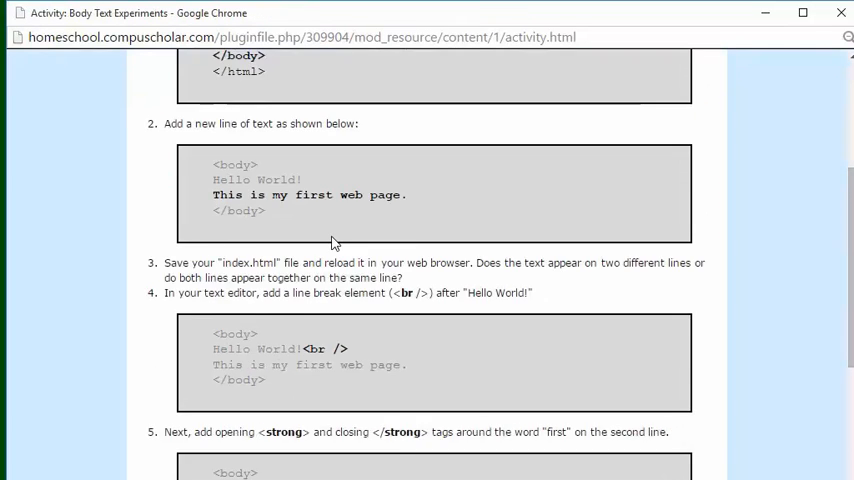
{"action": "scroll", "coordinate": [333, 243], "scroll_direction": "down", "scroll_amount": 3}
{"action": "scroll", "coordinate": [340, 240], "scroll_direction": "down", "scroll_amount": 1}
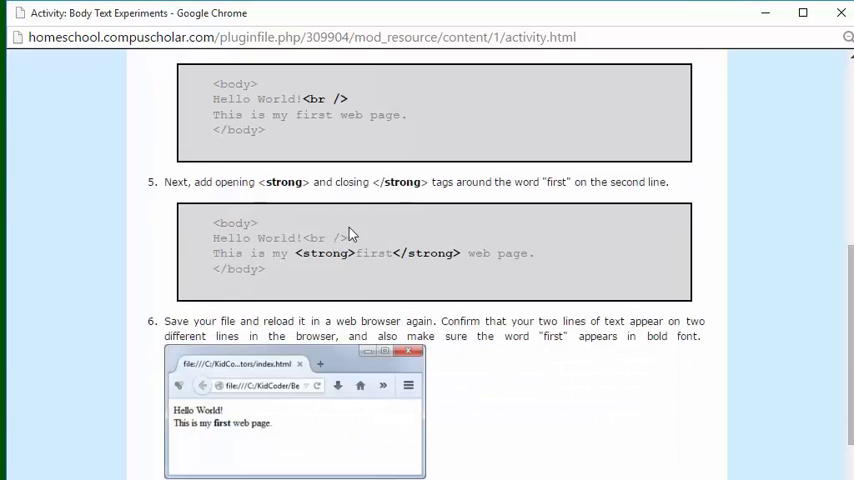
Close the activity instructions and bring up the Activity Solution Guide and Solution Files.
{"action": "left_click", "coordinate": [840, 13]}
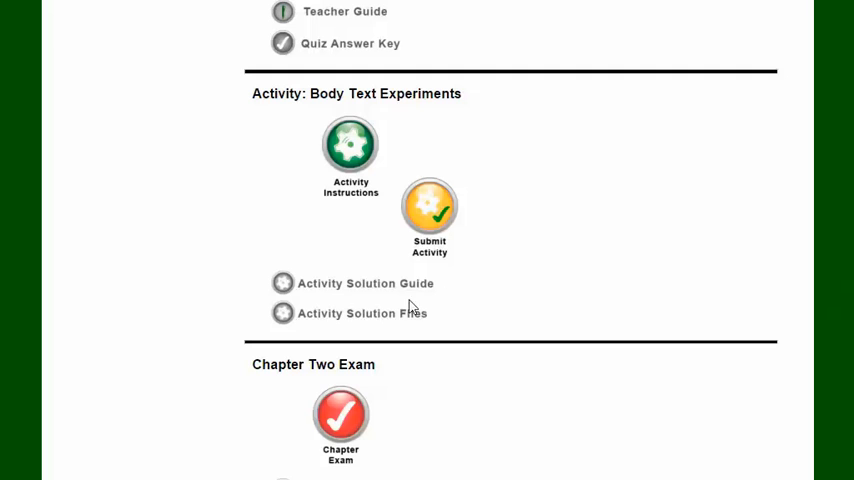
{"action": "left_click", "coordinate": [313, 292]}
{"action": "left_click", "coordinate": [301, 318]}
{"action": "scroll", "coordinate": [520, 255], "scroll_direction": "down", "scroll_amount": 2}
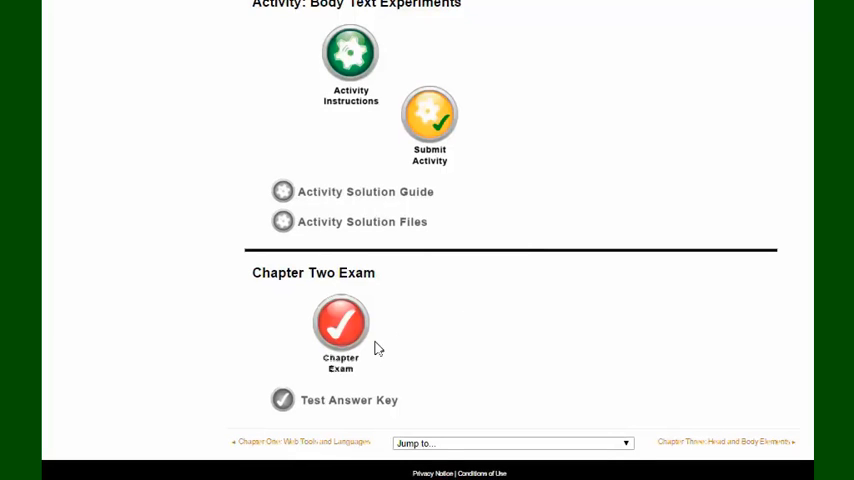
{"action": "left_click", "coordinate": [329, 373]}
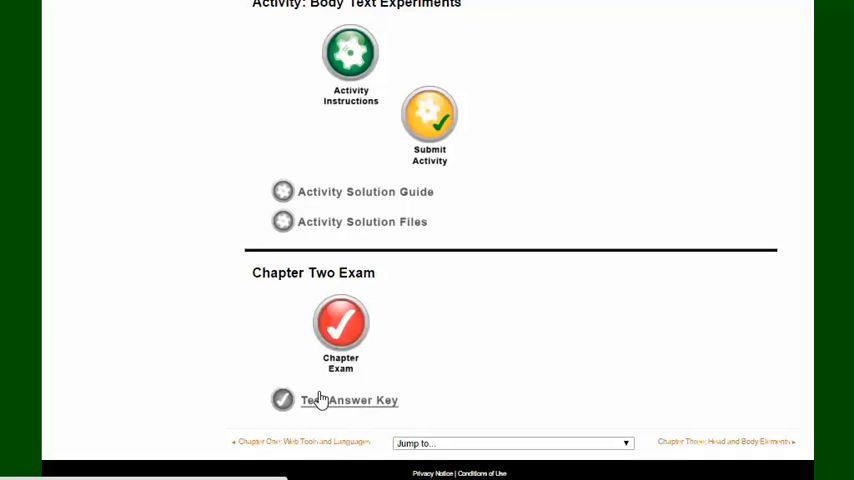